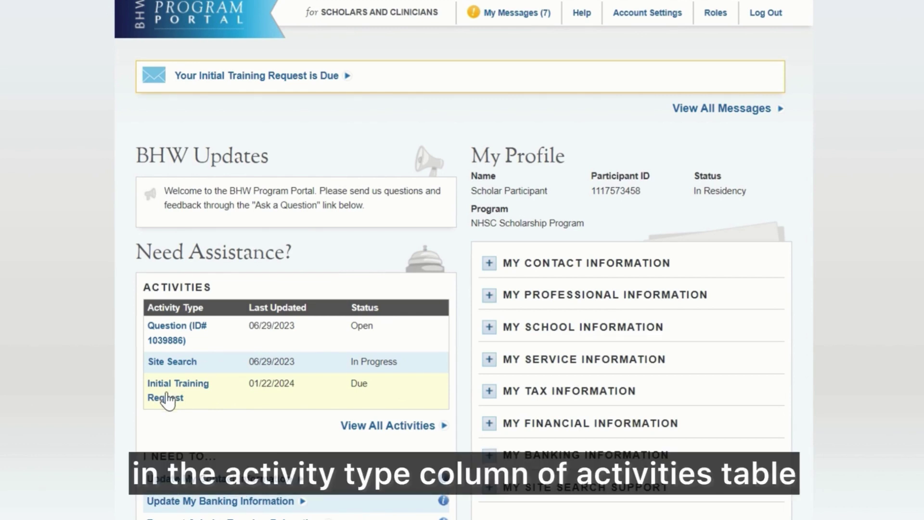
Step: Open the due 2024 Postgraduate Training activity from the verifications in the full activities list
left_click(401, 427)
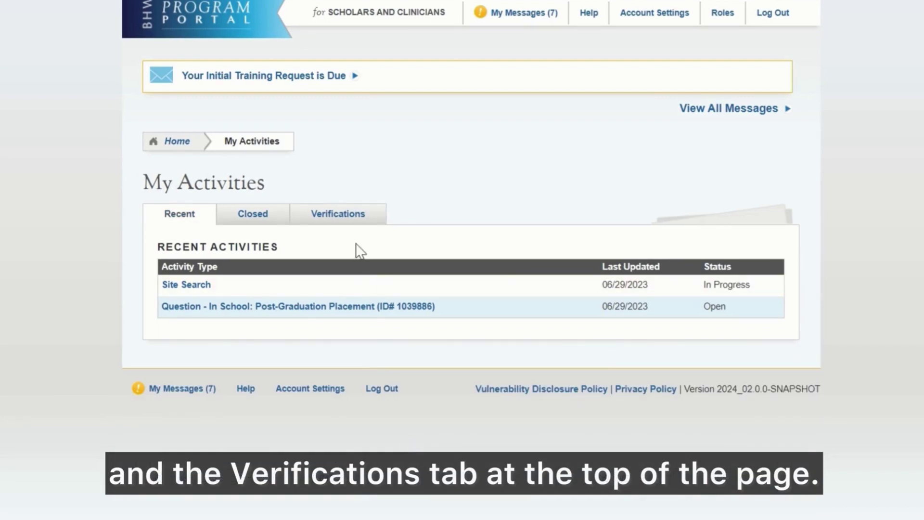
left_click(351, 216)
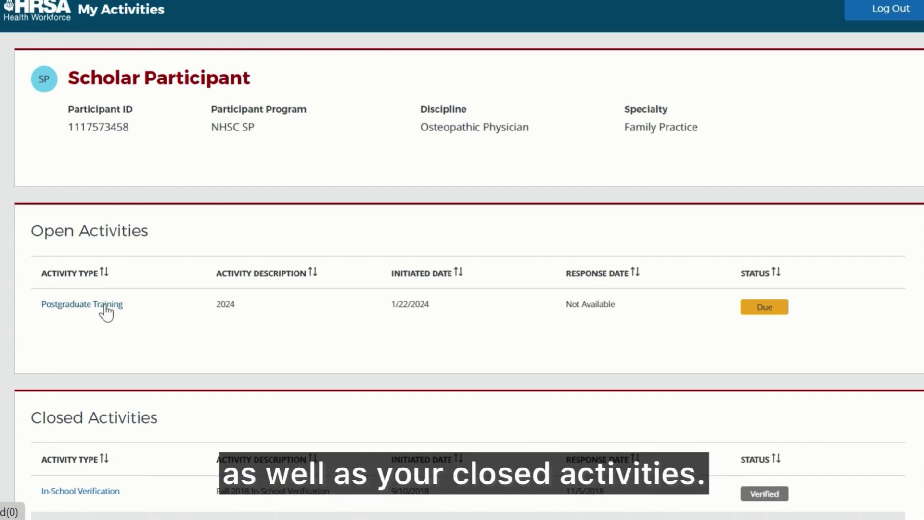
left_click(105, 305)
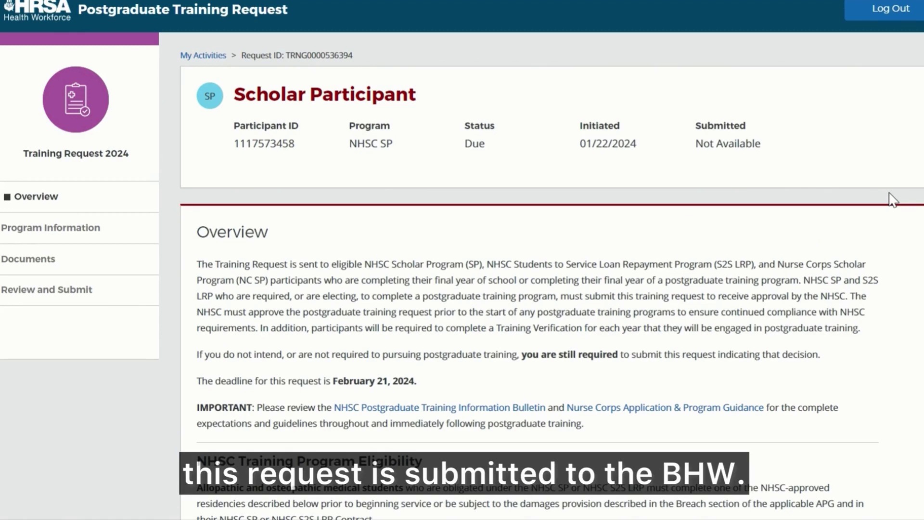
Step: Read through the training request overview and program eligibility, and continue to Program Information
scroll(893, 200, "down", 2)
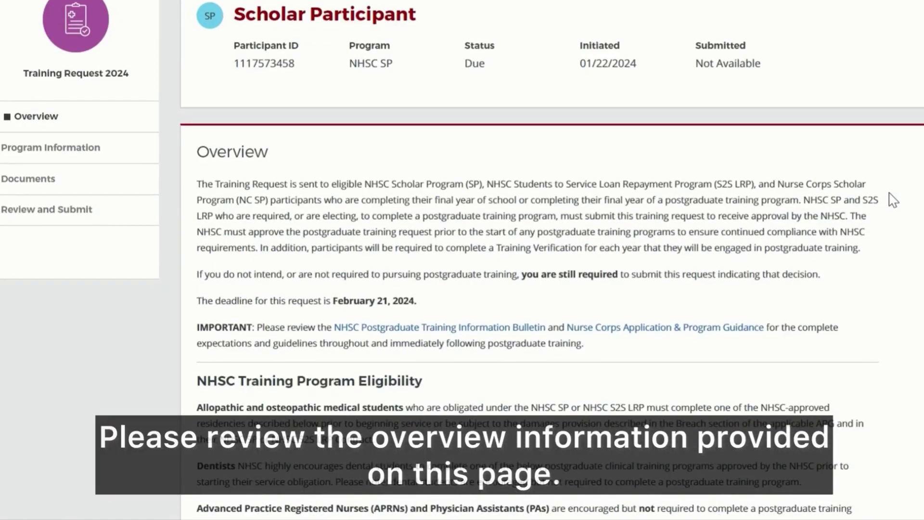
scroll(893, 200, "down", 2)
scroll(892, 200, "down", 4)
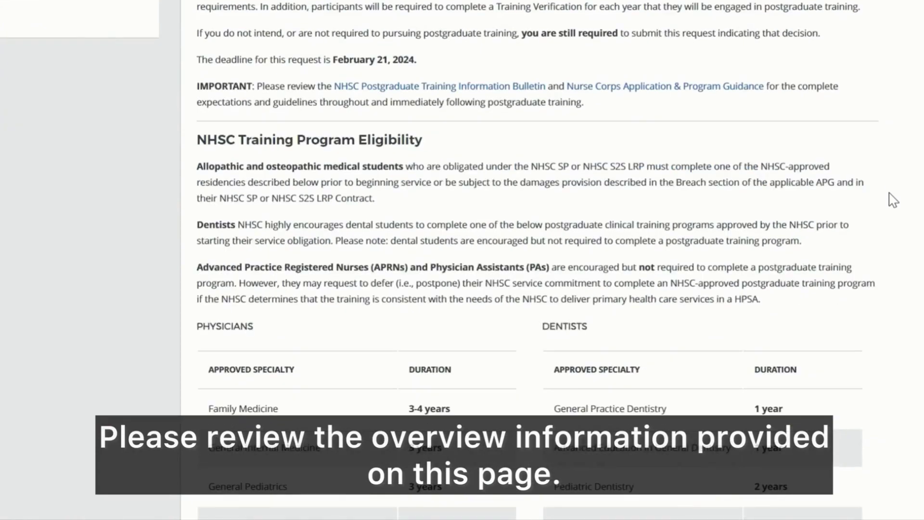
scroll(893, 200, "down", 8)
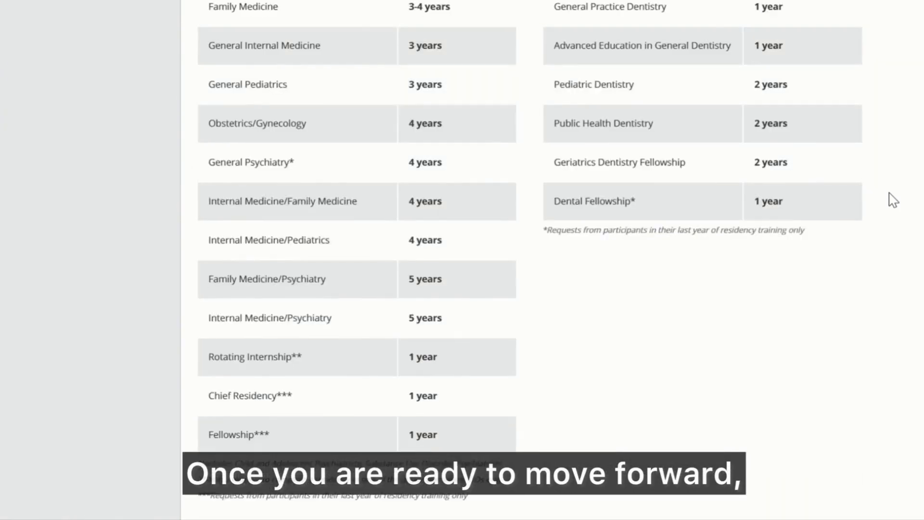
scroll(893, 199, "down", 10)
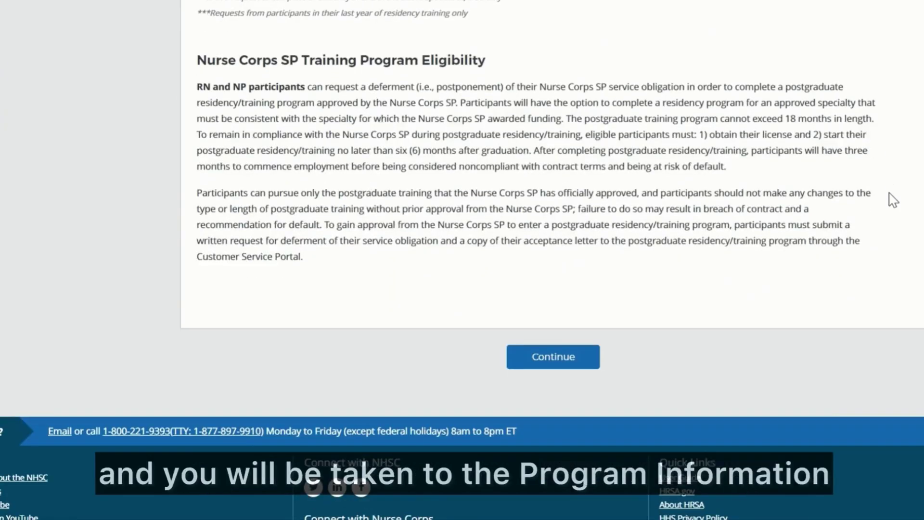
scroll(722, 289, "up", 2)
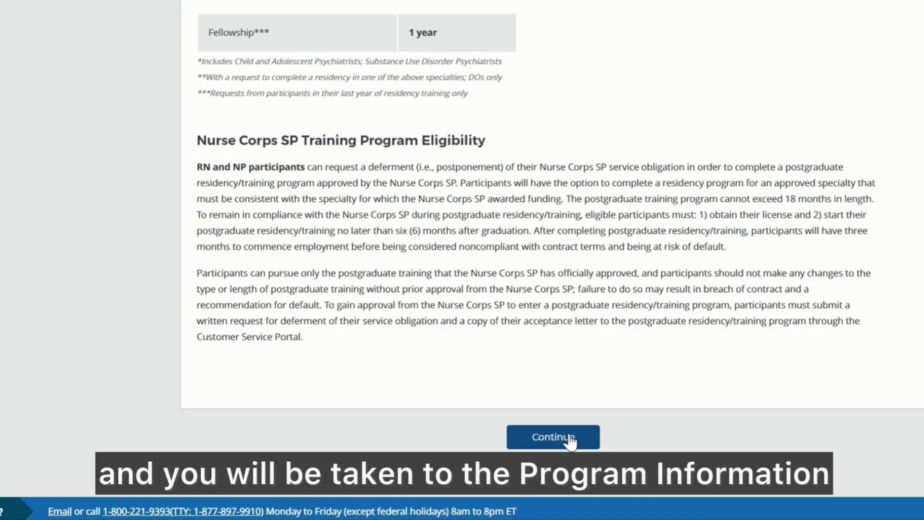
left_click(571, 439)
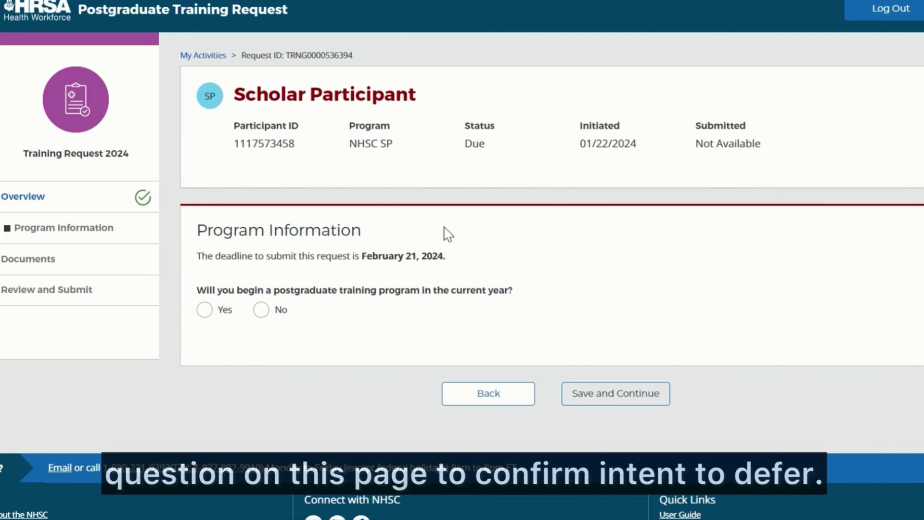
Step: Try both answers to the question about beginning a postgraduate training program in the current year and settle on Yes
left_click(205, 310)
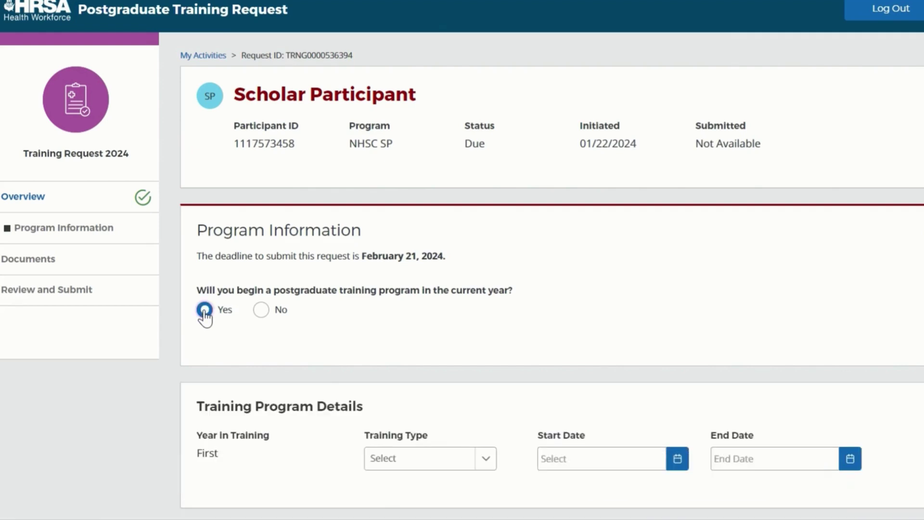
left_click(261, 311)
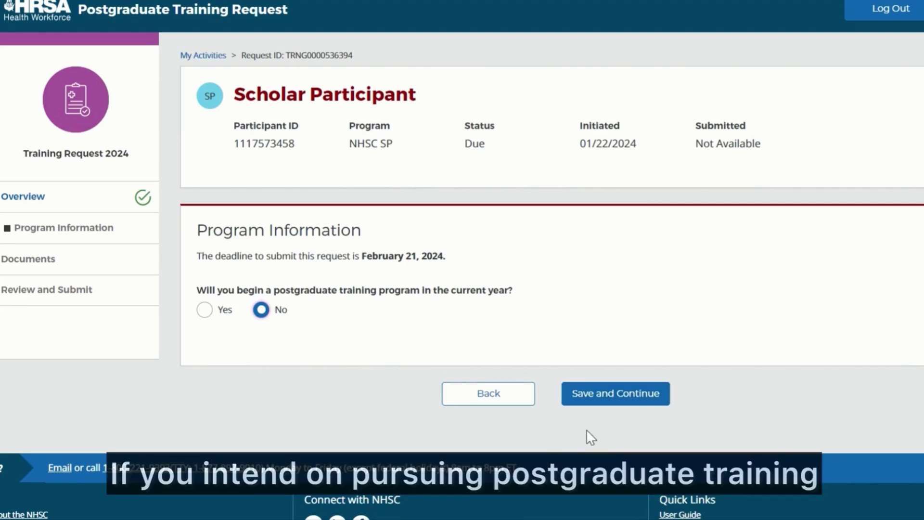
left_click(206, 310)
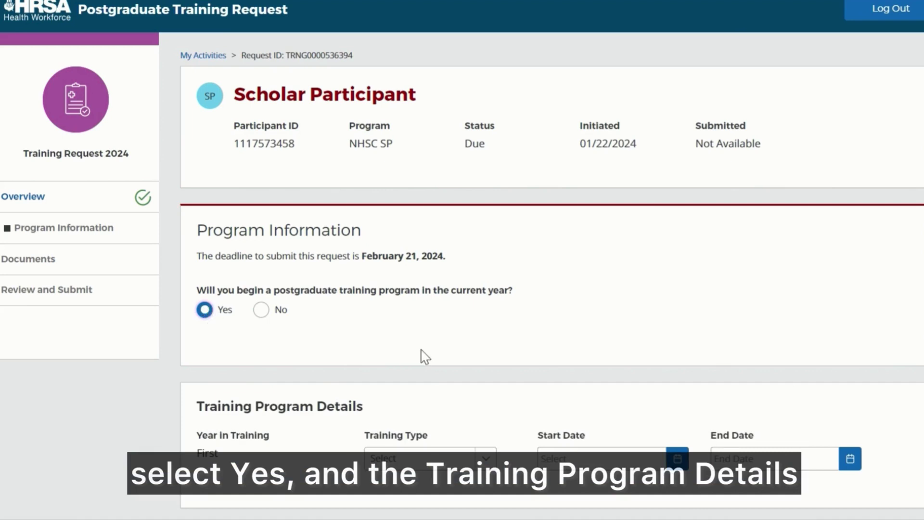
Step: Set the training type to Fellowship and the training program's start date to 07/01/2024
scroll(424, 356, "down", 5)
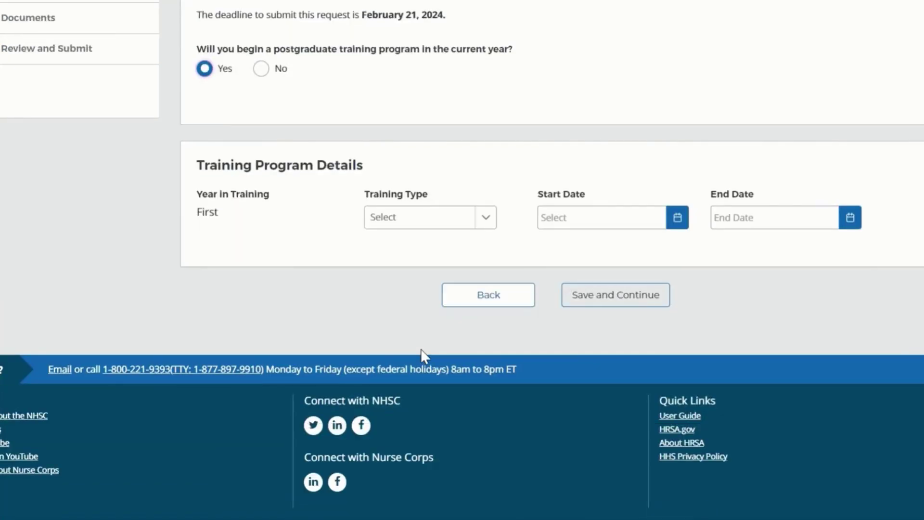
scroll(421, 350, "up", 2)
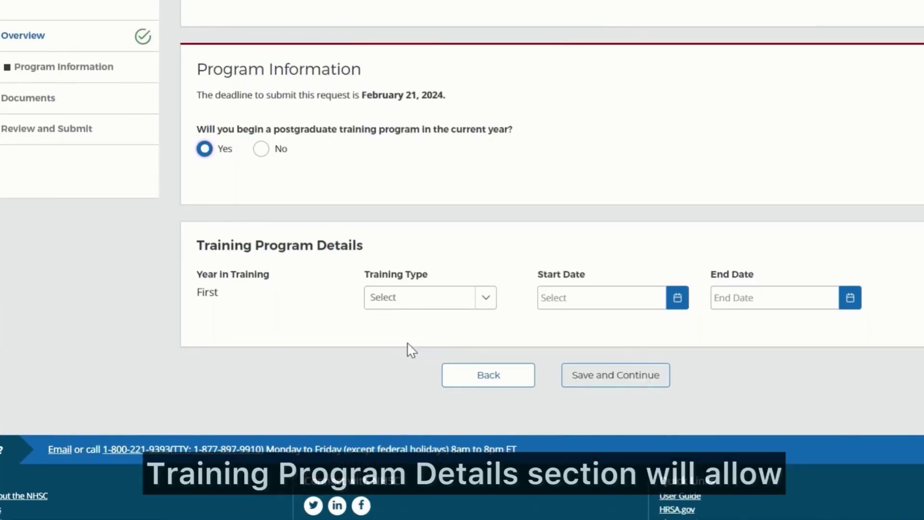
left_click(487, 301)
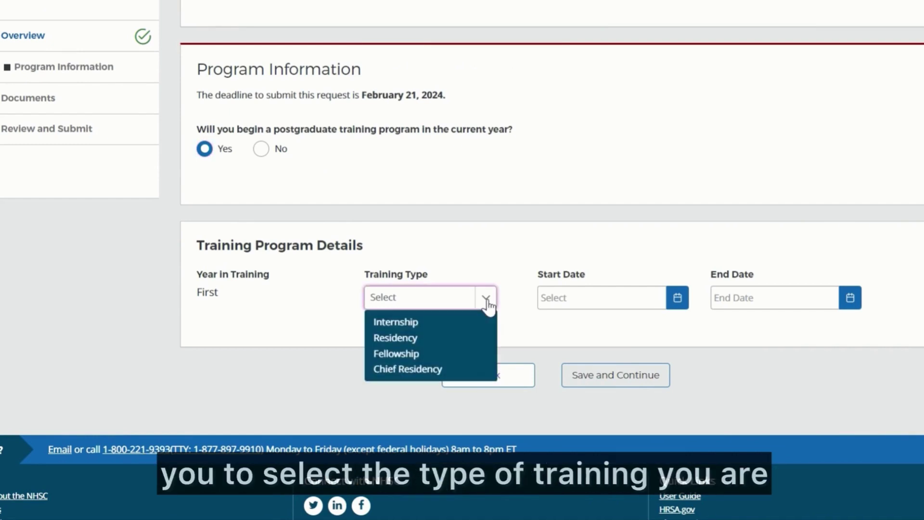
left_click(481, 353)
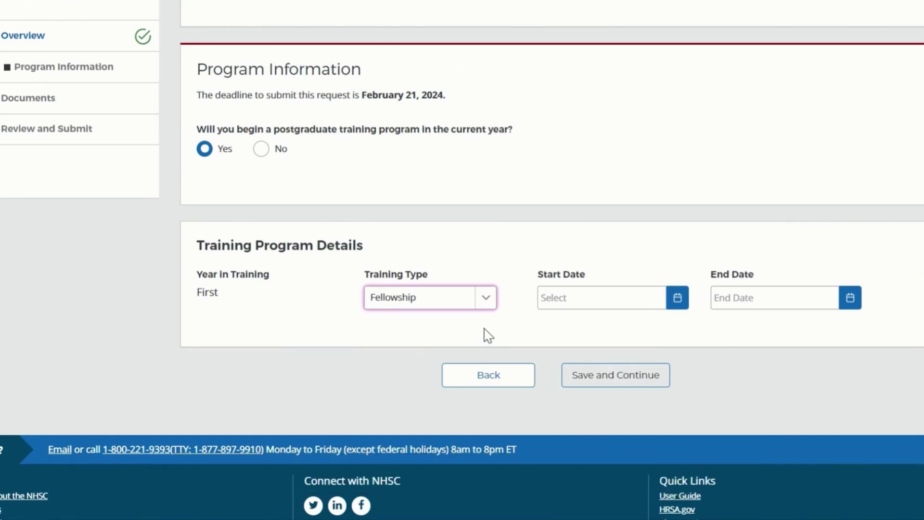
left_click(680, 298)
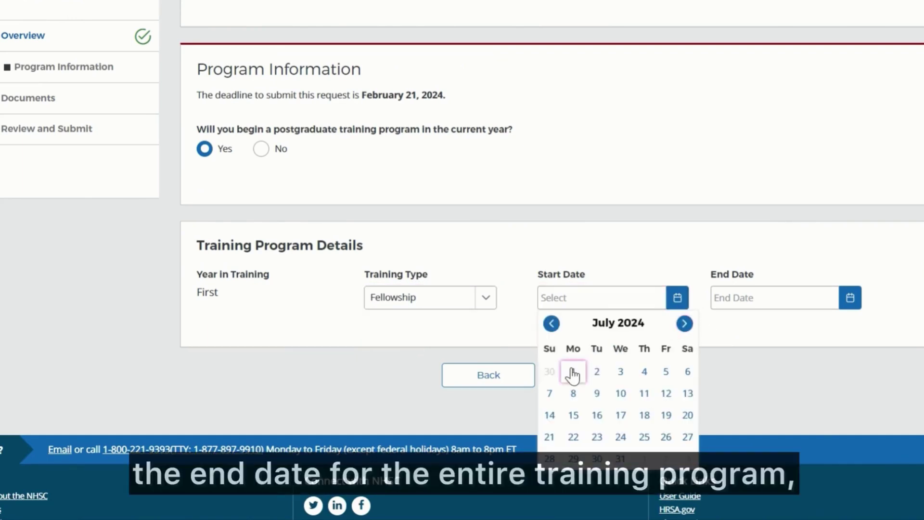
left_click(572, 373)
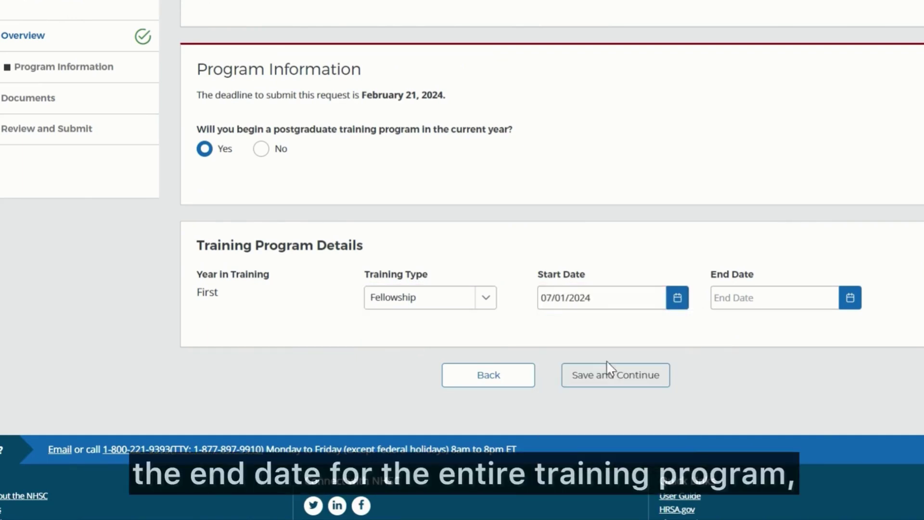
Step: Set the training program's end date to 06/30/2026
left_click(849, 298)
left_click(816, 325)
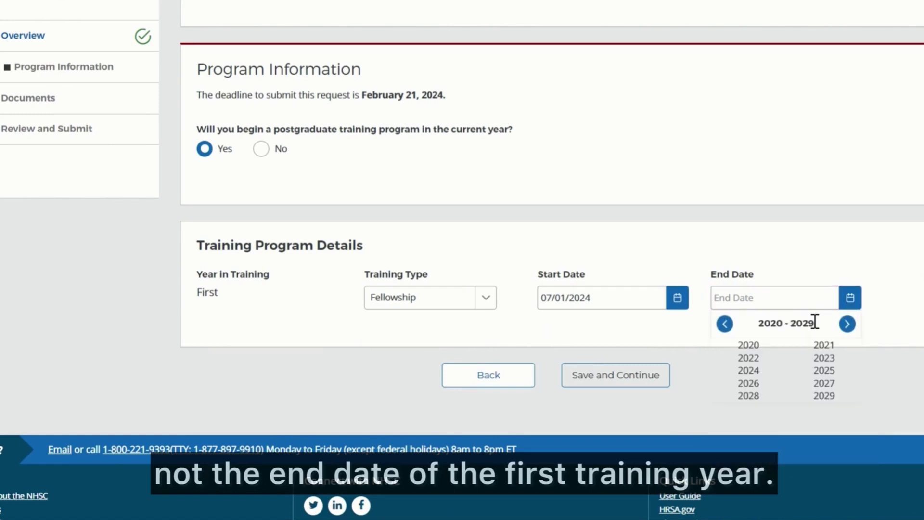
left_click(751, 384)
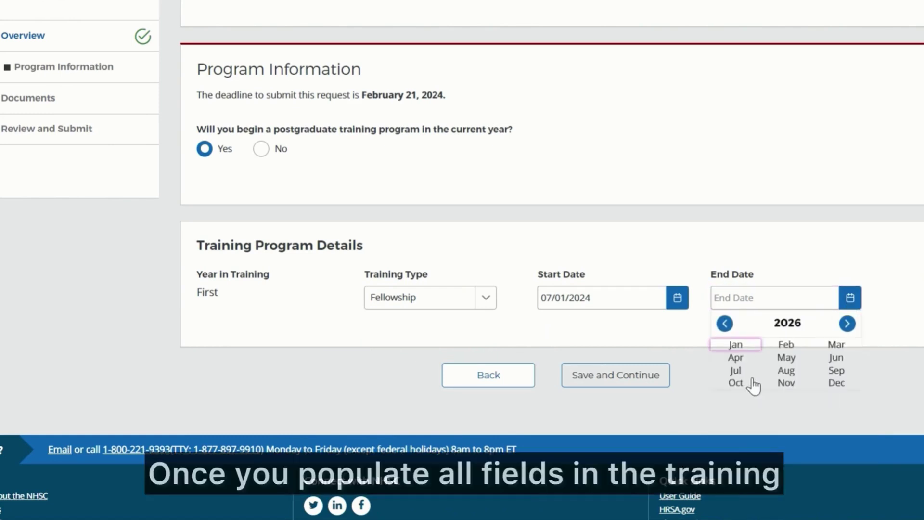
left_click(838, 361)
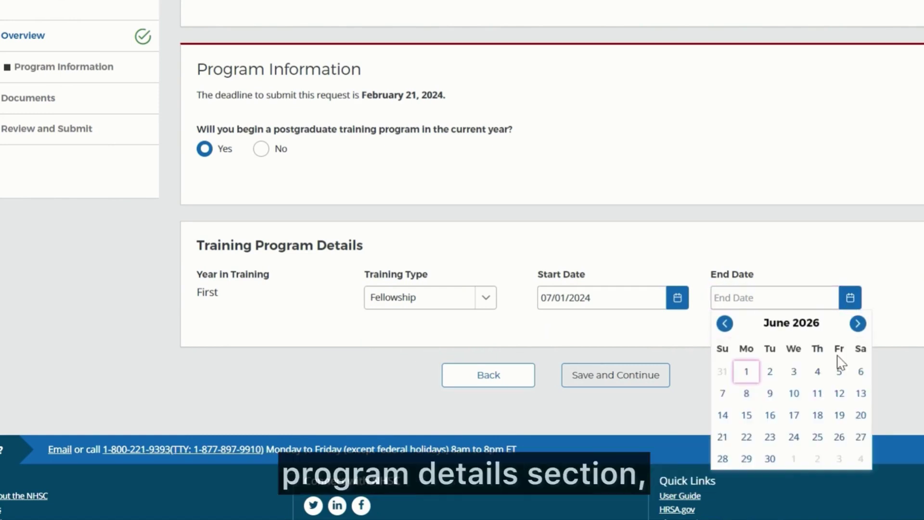
left_click(770, 458)
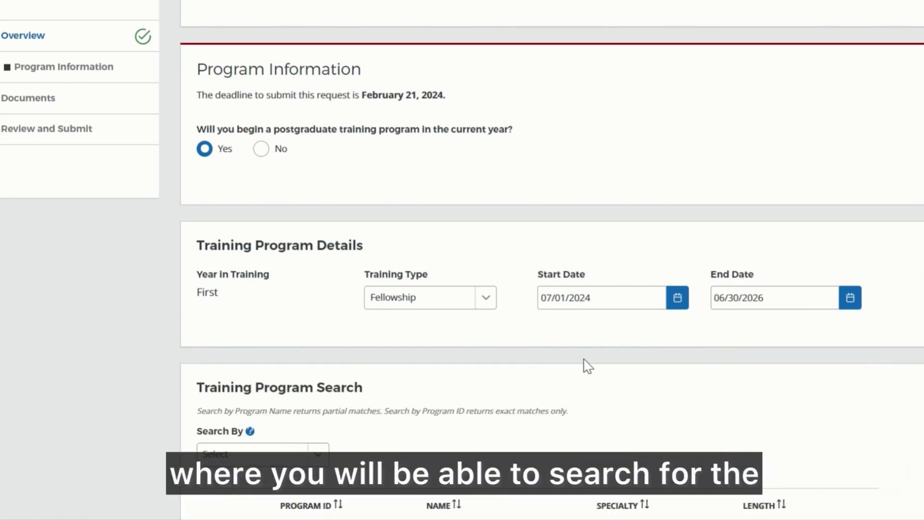
Step: Choose to search for the training program by Program Name and enter "Wash" as the search term
scroll(587, 366, "down", 5)
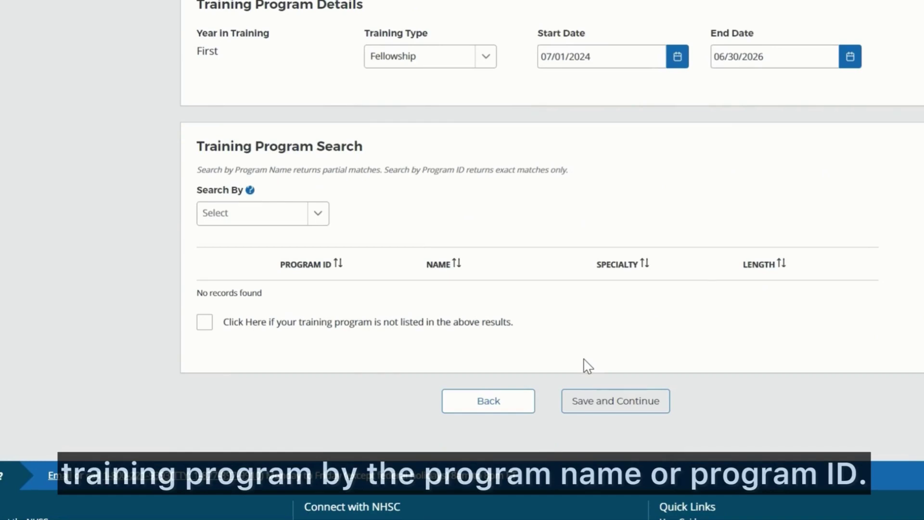
left_click(318, 217)
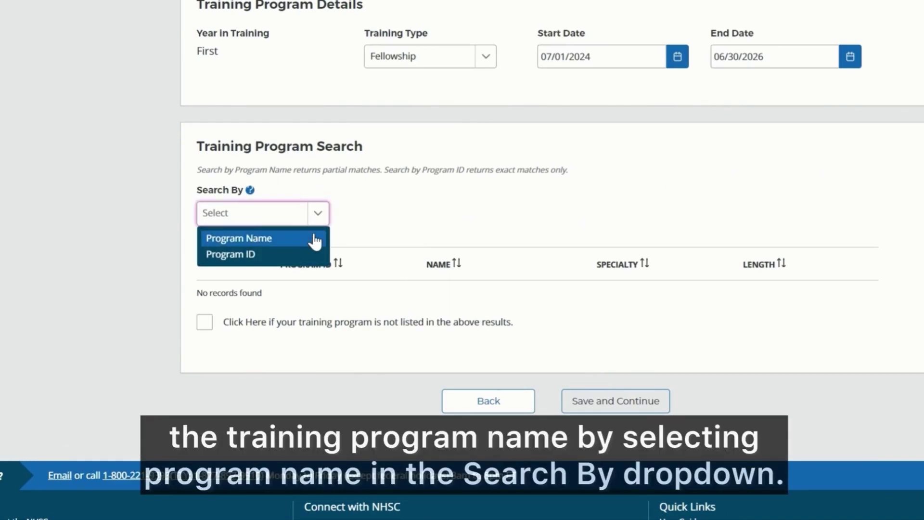
left_click(316, 238)
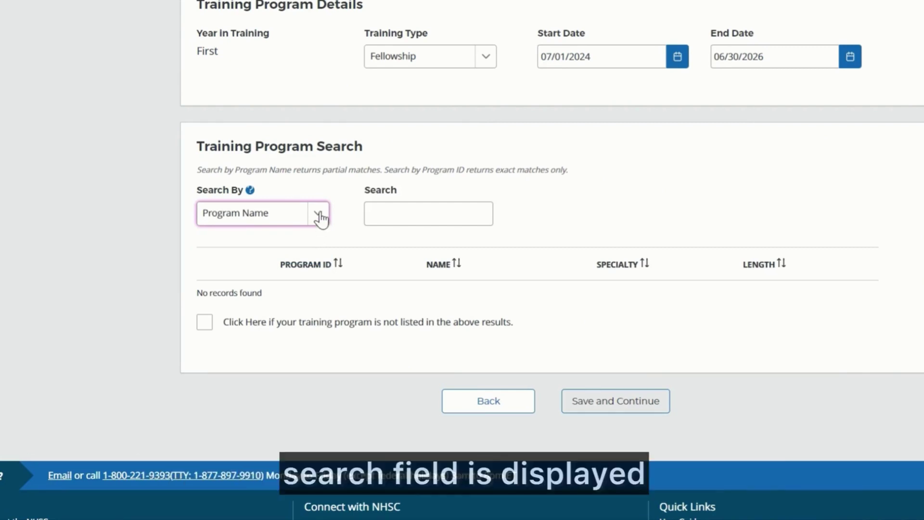
left_click(408, 221)
type("Was")
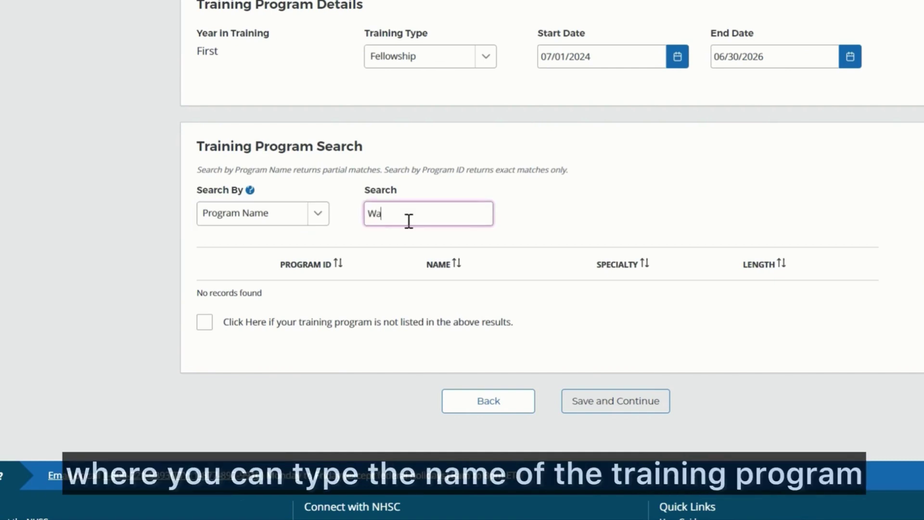
type("h")
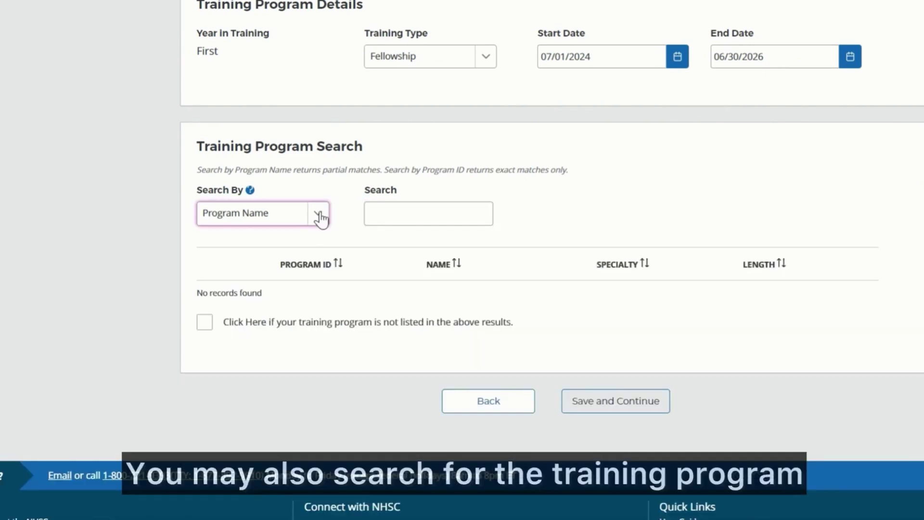
left_click(318, 215)
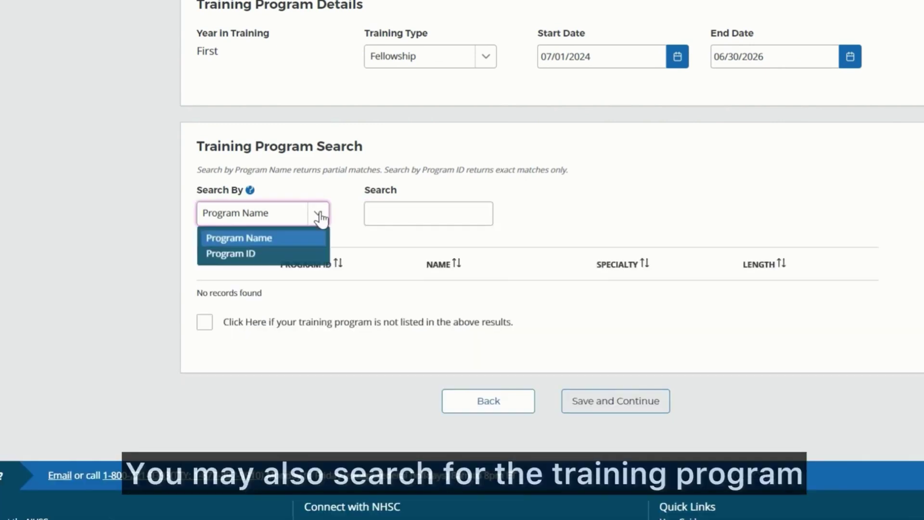
left_click(304, 256)
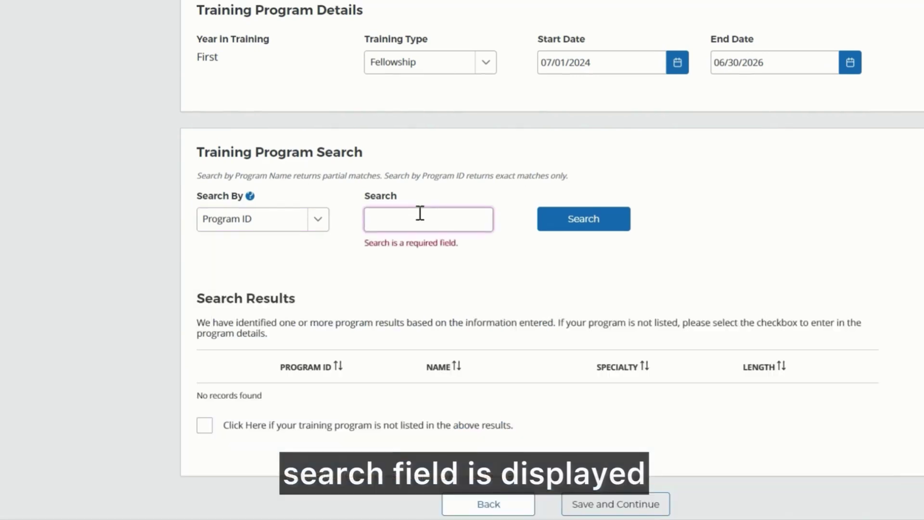
right_click(420, 217)
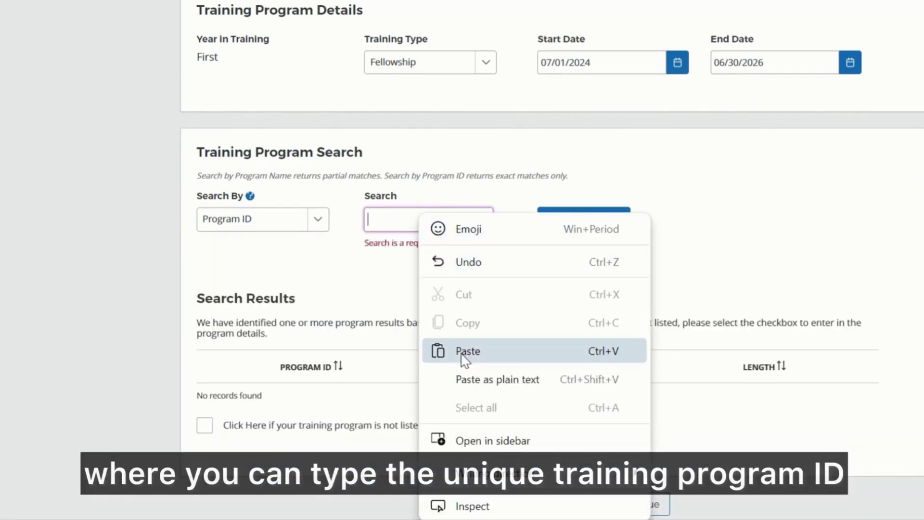
left_click(462, 353)
left_click(518, 283)
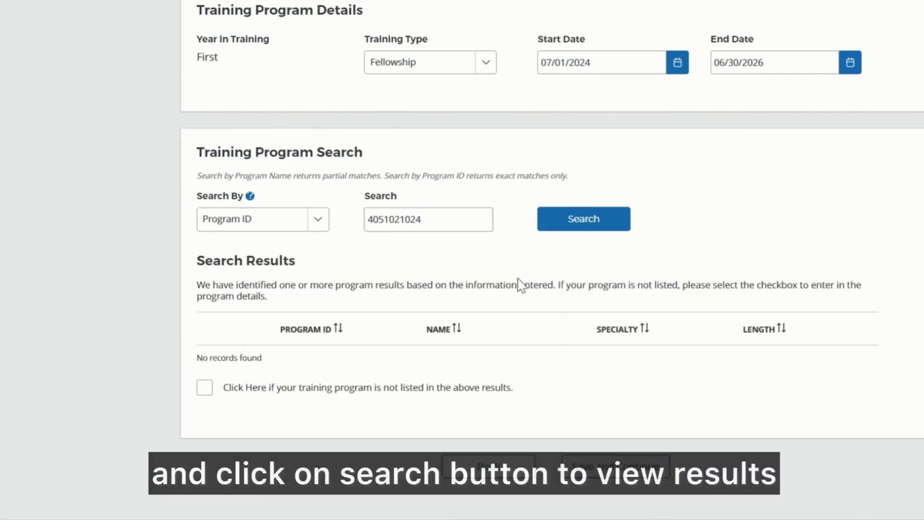
left_click(562, 233)
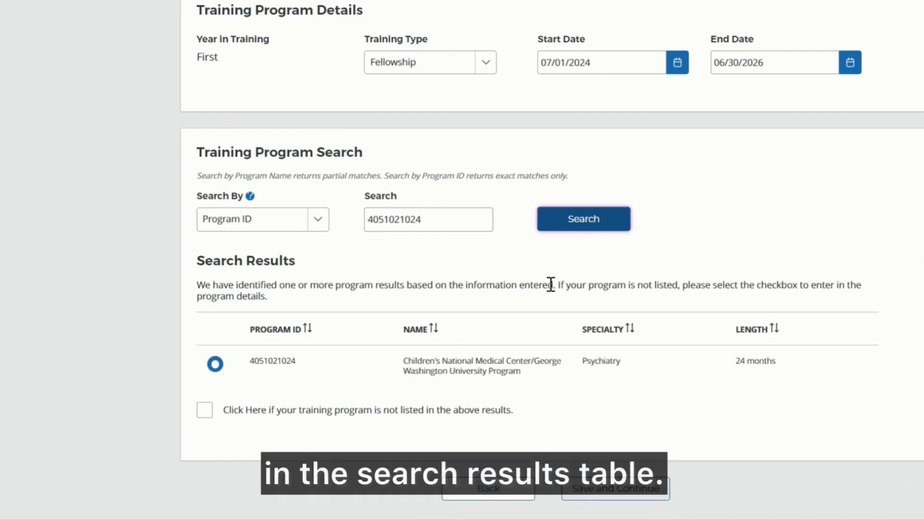
Step: Enter the training program director's first name and last name in the requested training program information
scroll(550, 289, "down", 2)
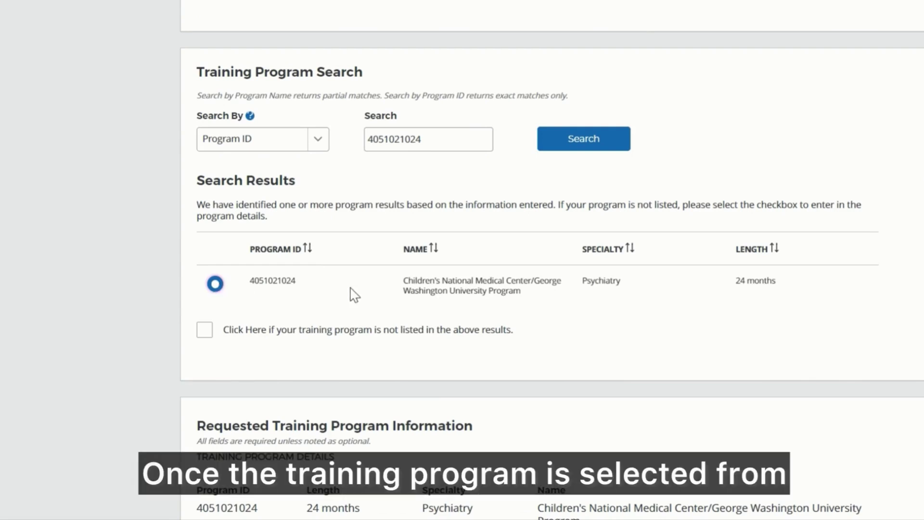
scroll(355, 295, "down", 2)
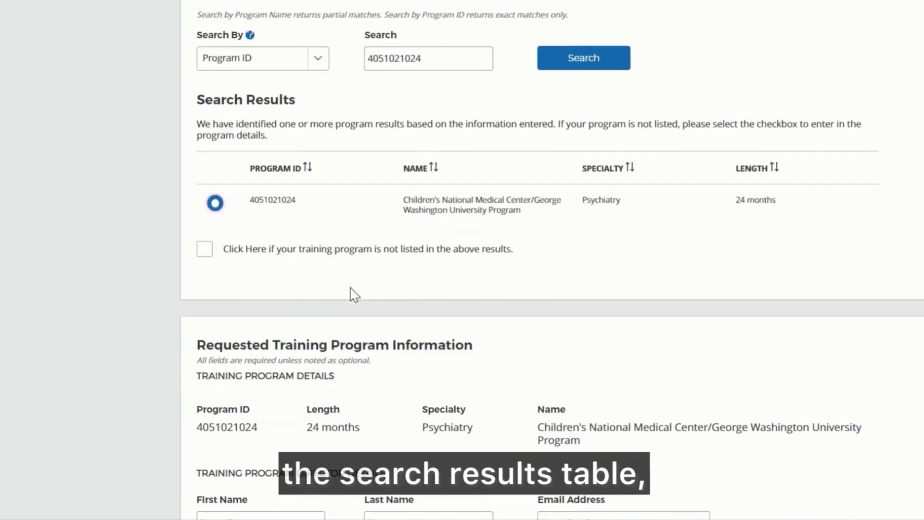
scroll(354, 294, "down", 5)
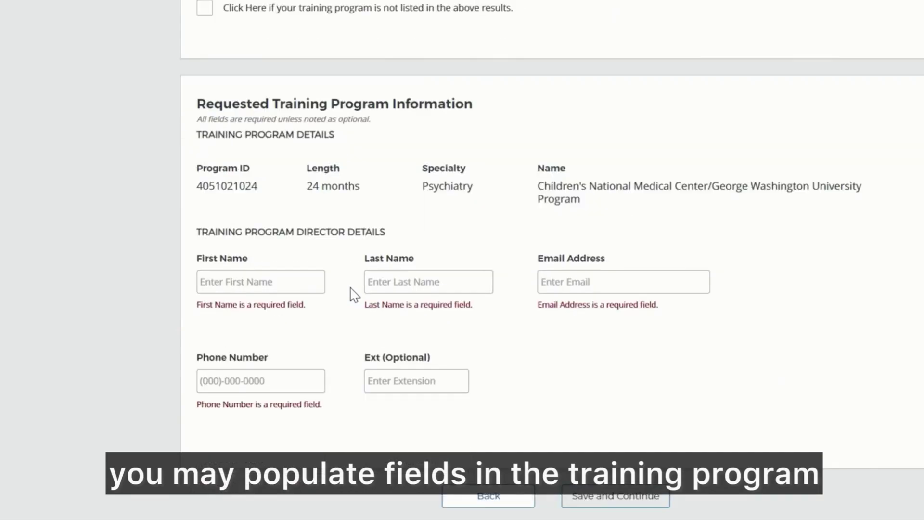
left_click(314, 281)
type("Jo")
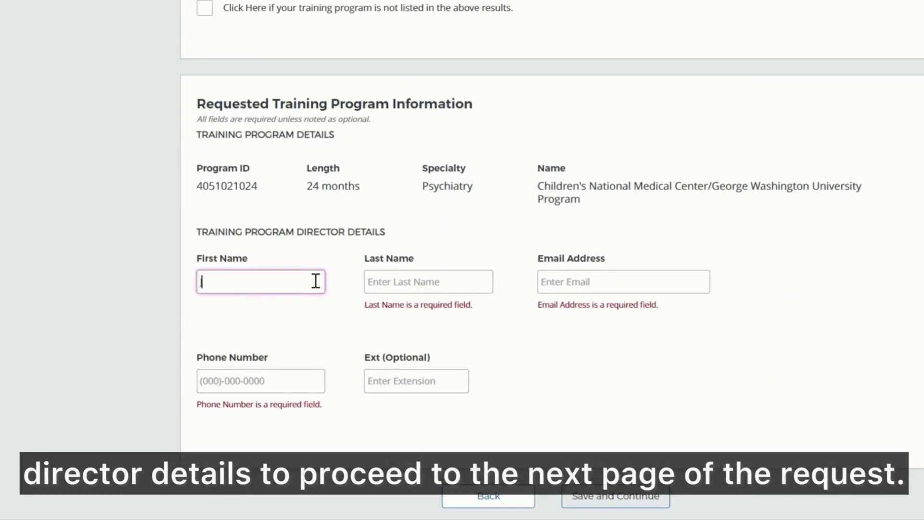
type("hn")
left_click(436, 279)
type("Doe")
scroll(436, 278, "up", 5)
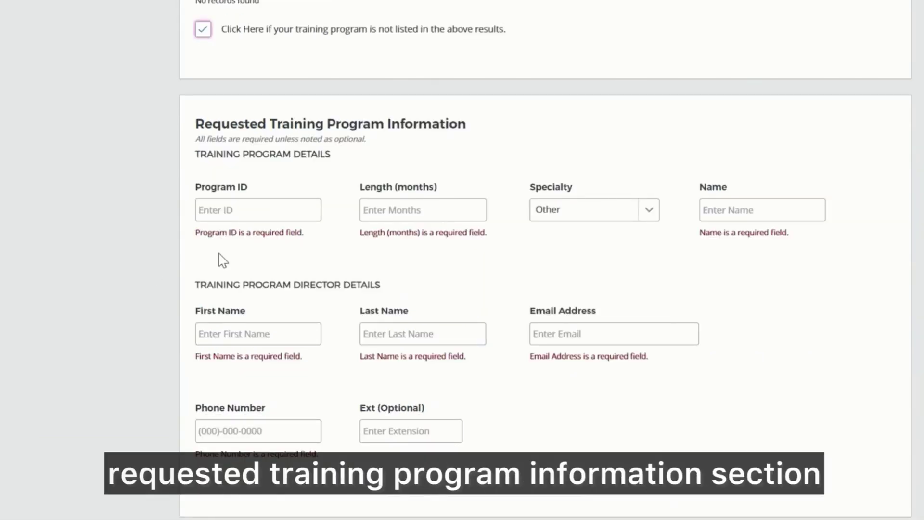
left_click(258, 211)
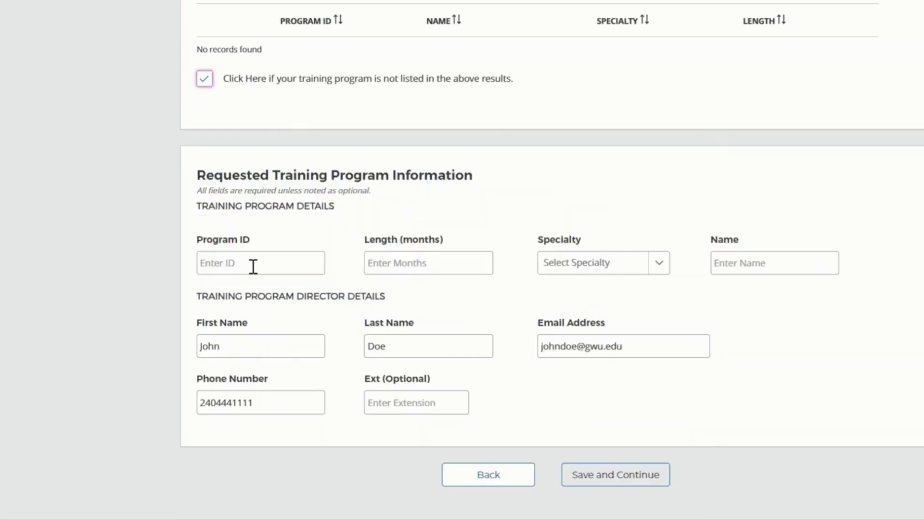
left_click(251, 266)
right_click(251, 267)
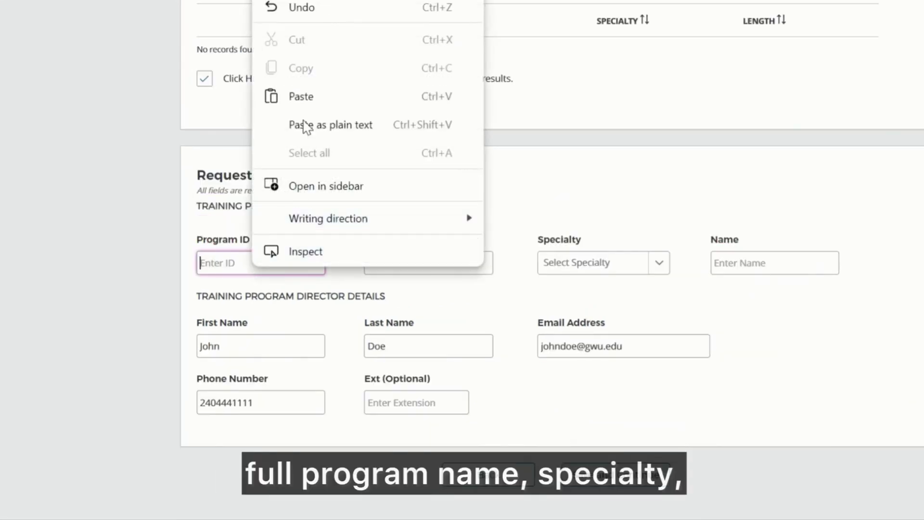
left_click(301, 97)
left_click(446, 268)
type("24")
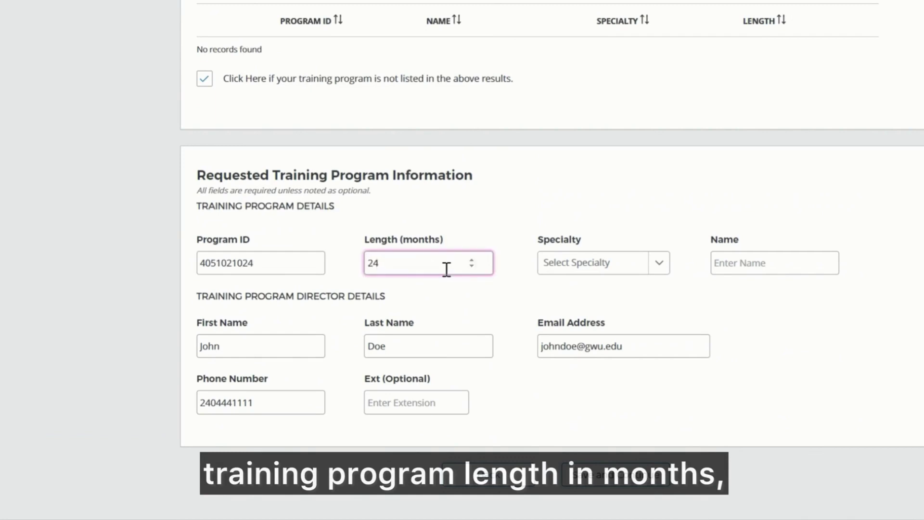
Step: Set the requested program's specialty to Internal Medicine - Pediatrics and its name to "George Washington University Pediatrics"
left_click(594, 262)
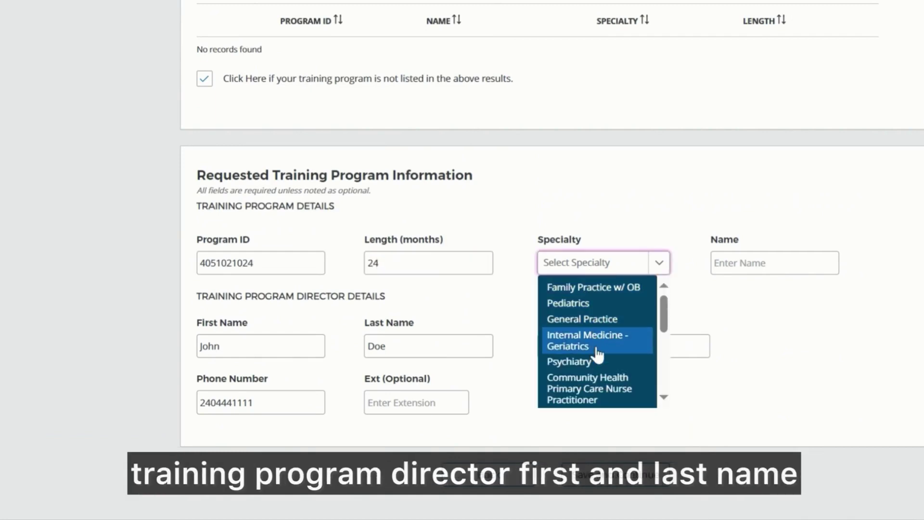
scroll(597, 350, "down", 1)
left_click(597, 327)
left_click(765, 266)
type("Ge")
type("or")
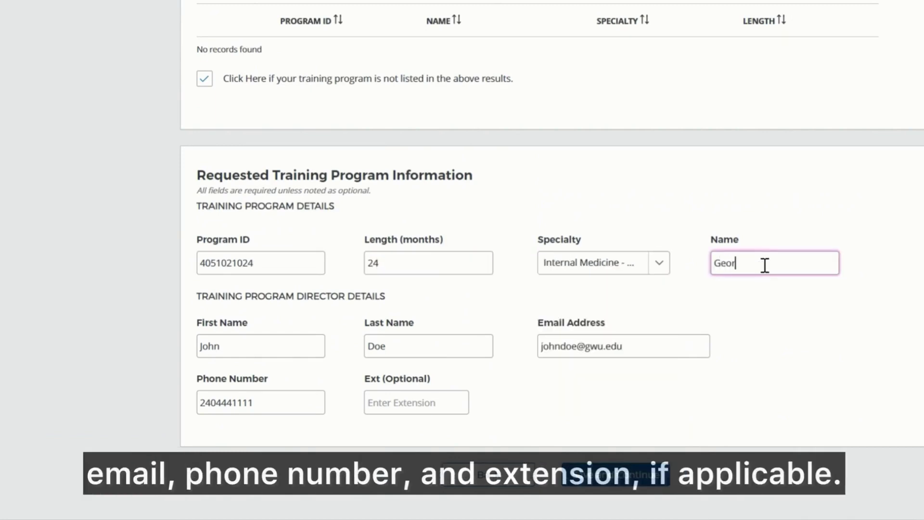
type("ge Washin")
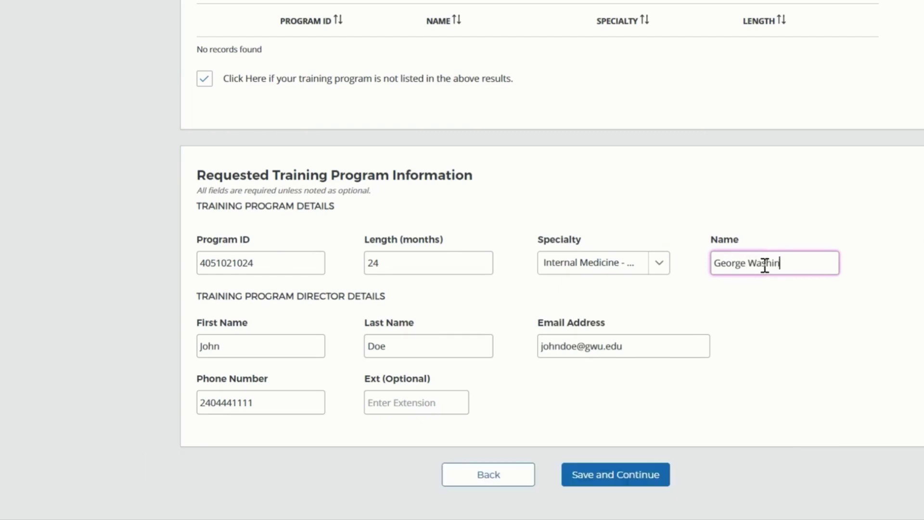
type("gton ")
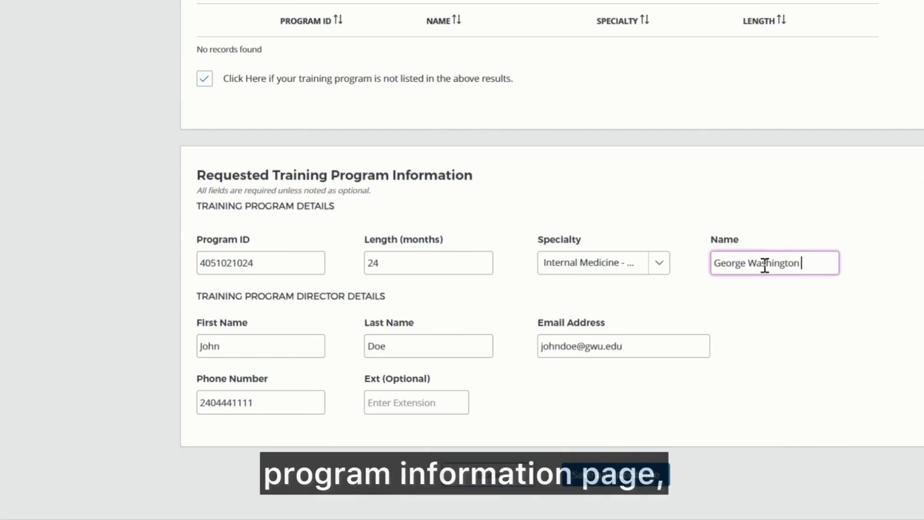
type("Univ")
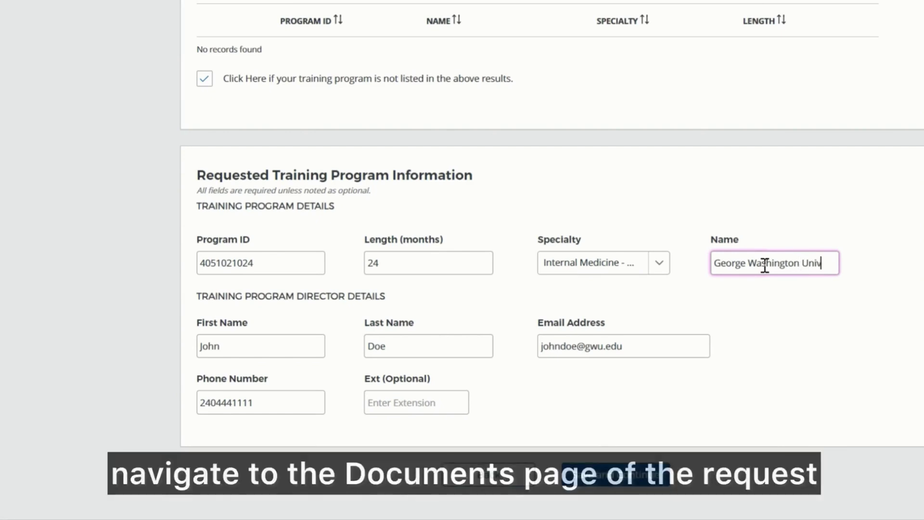
type("ersity")
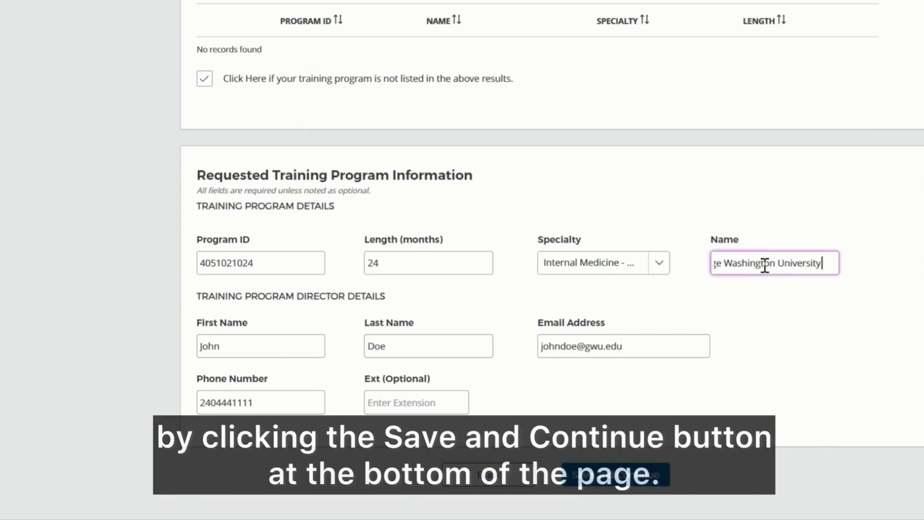
type(" Ped")
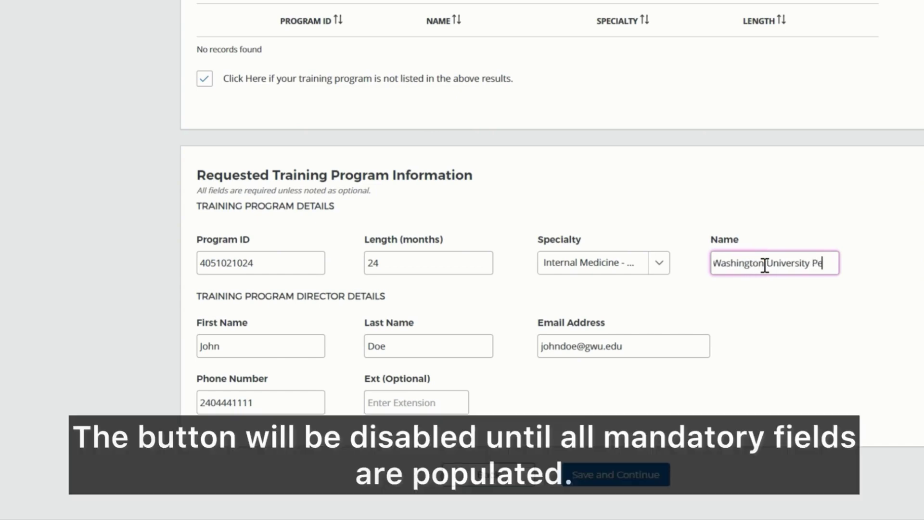
type("iatrics")
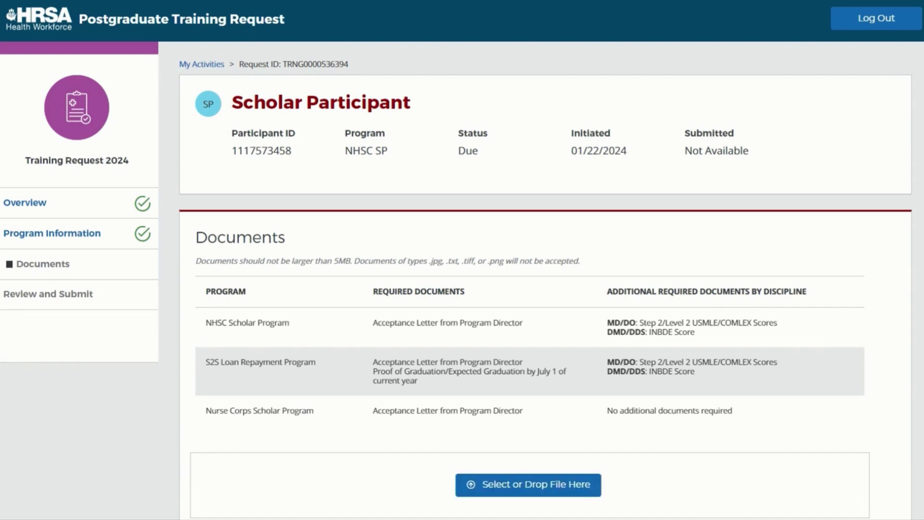
Step: Upload the file "Acceptance Letter from Program Director" with the document type Acceptance Letter from Program Director
scroll(462, 260, "down", 3)
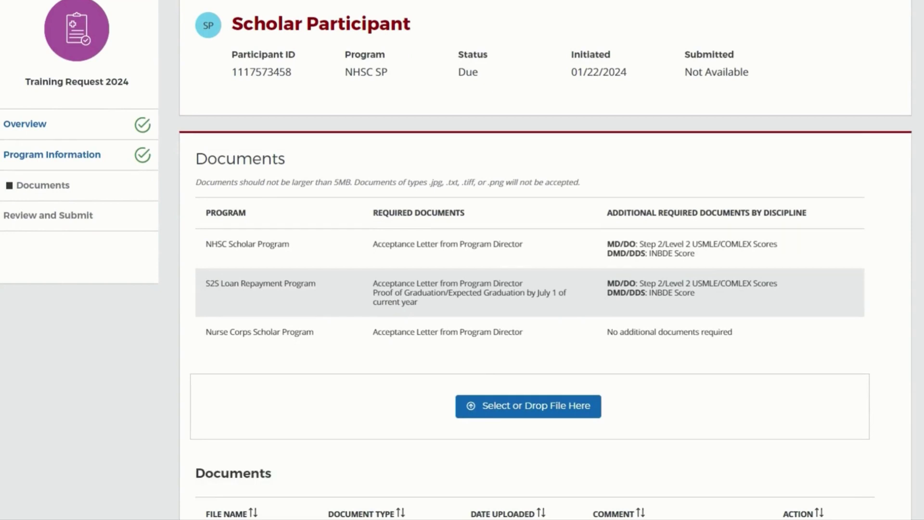
scroll(545, 260, "down", 3)
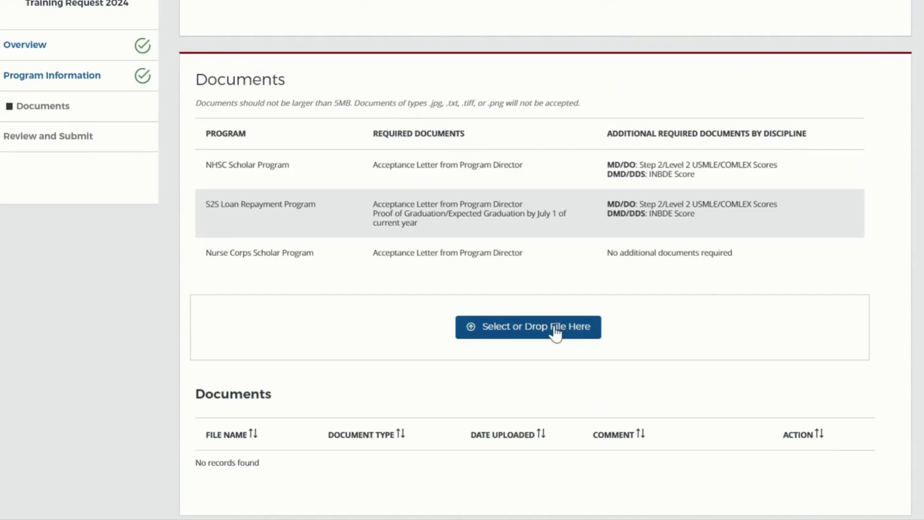
left_click(560, 332)
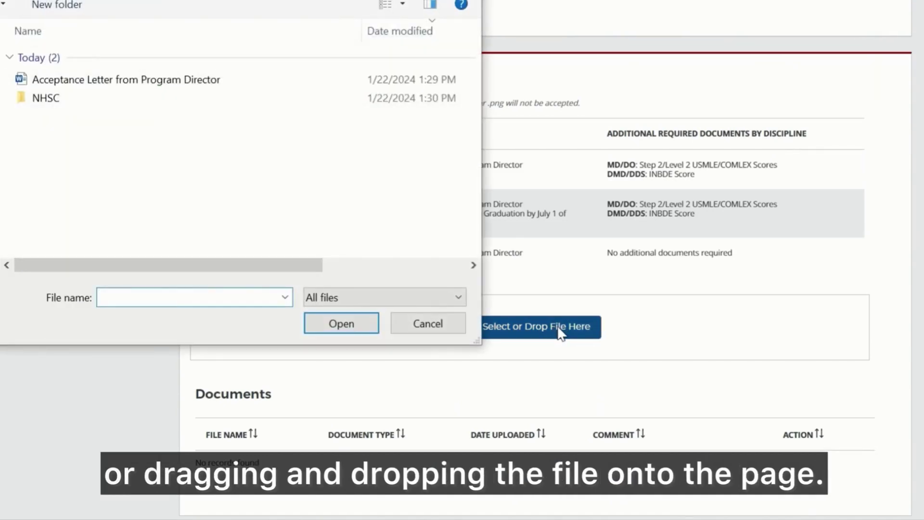
left_click(263, 85)
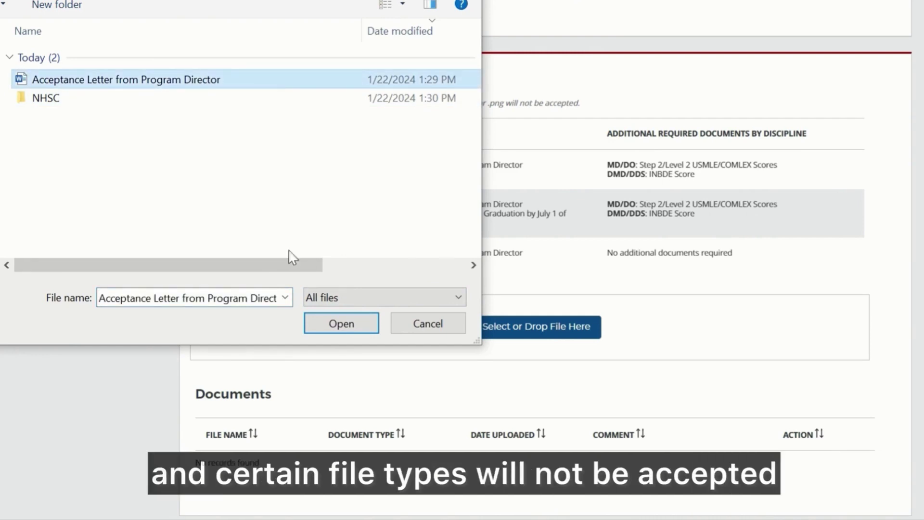
left_click(327, 324)
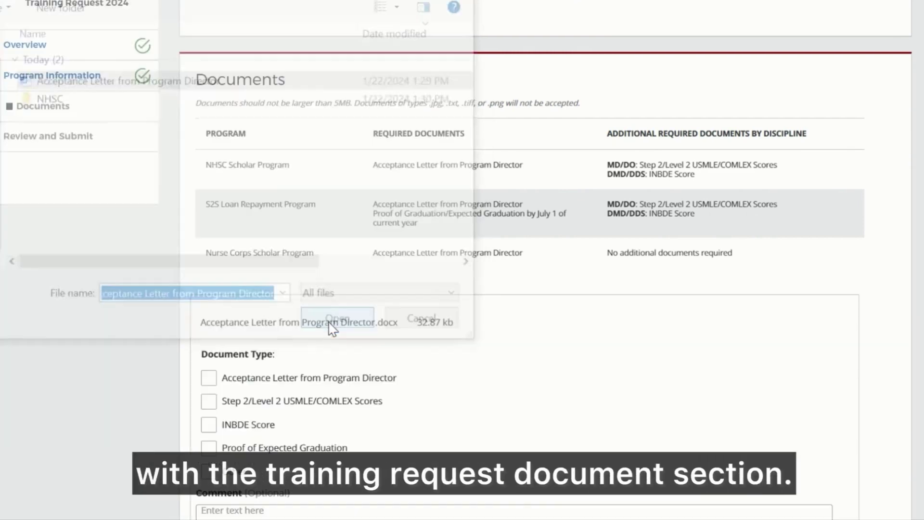
scroll(332, 329, "down", 3)
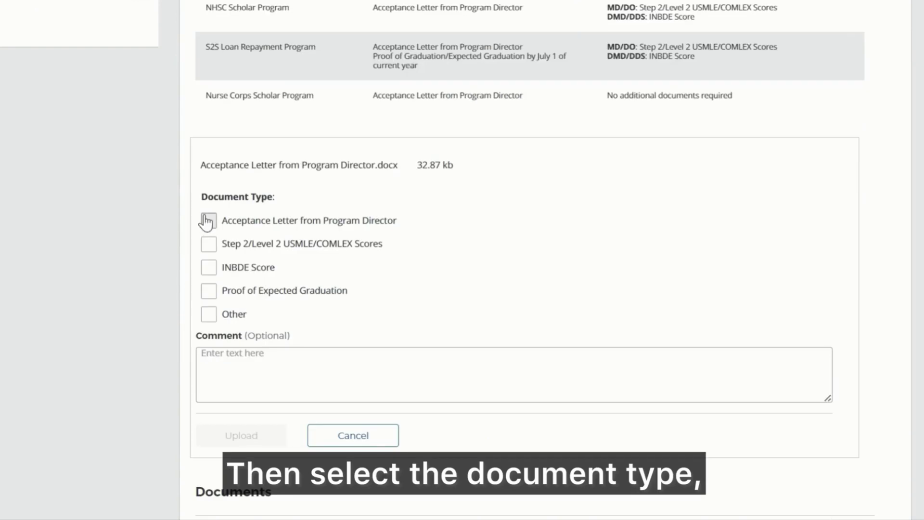
left_click(208, 221)
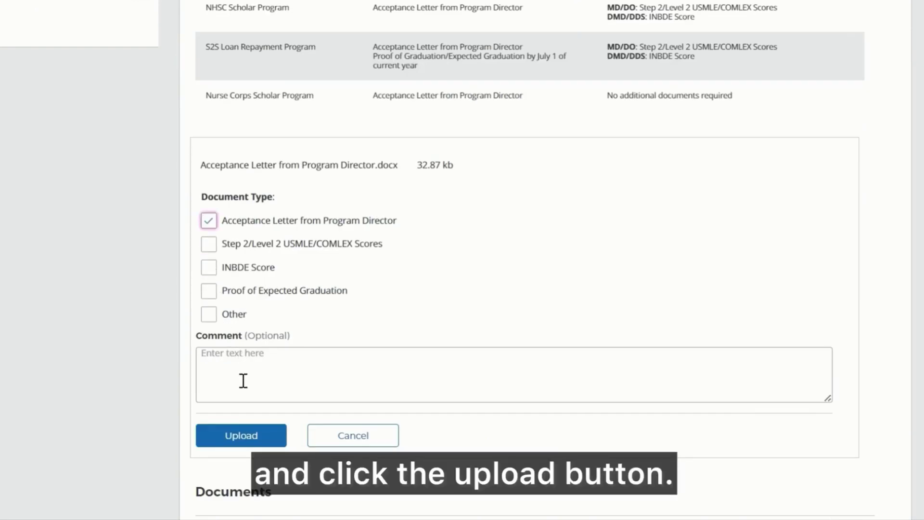
Step: Call up the uploaded acceptance letter from the request's list of documents and dismiss the download prompt
scroll(243, 434, "up", 1)
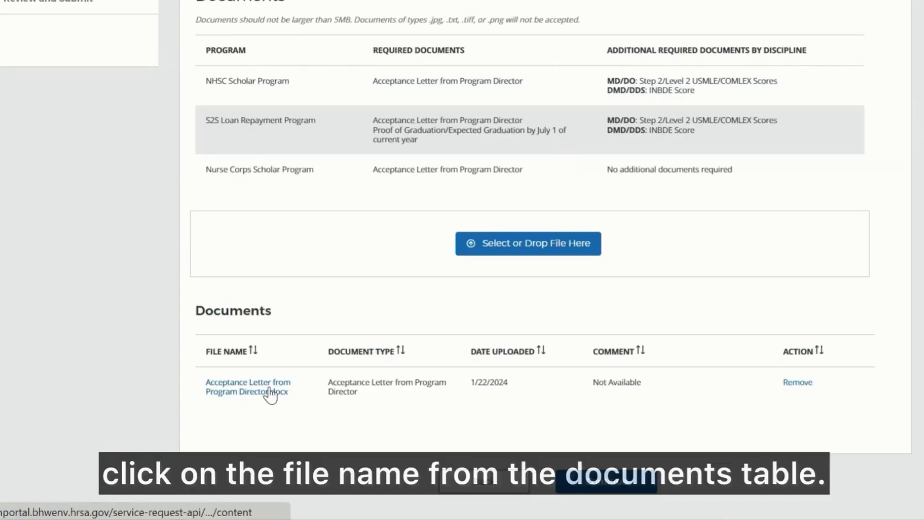
left_click(270, 392)
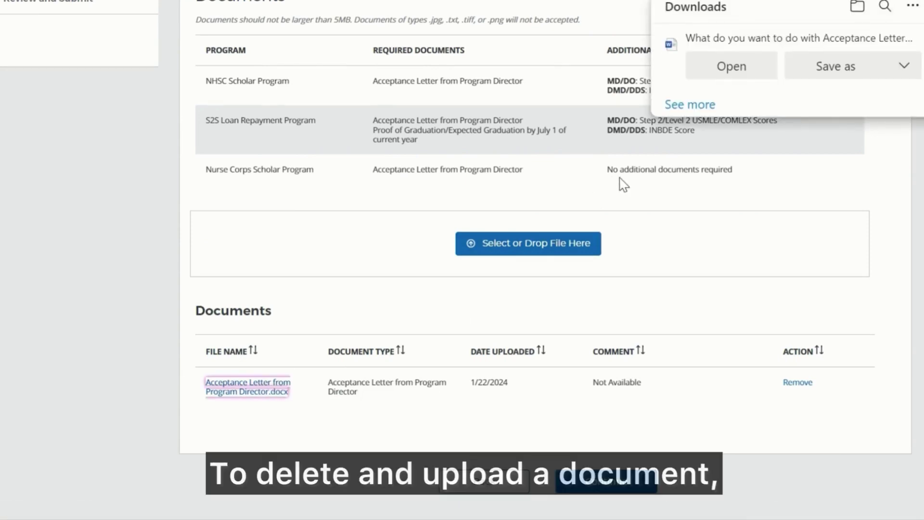
left_click(887, 172)
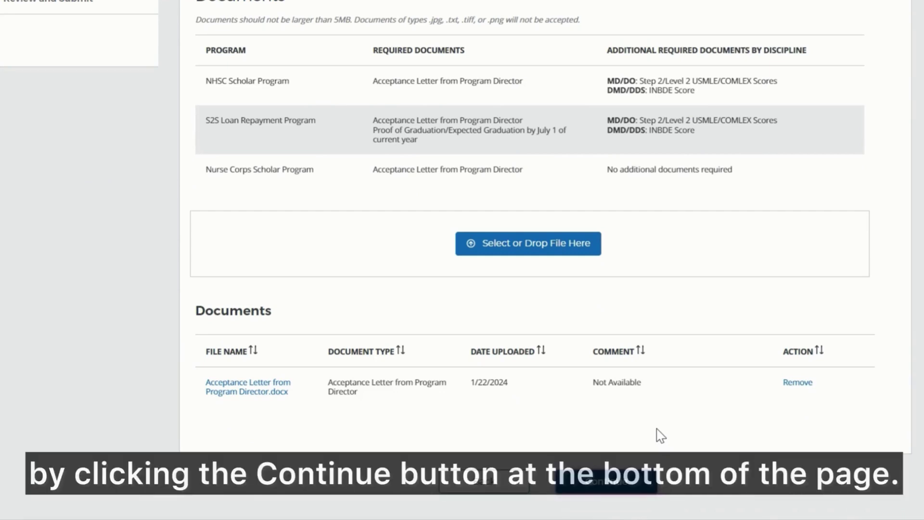
Step: Continue to Review and Submit and review the program information, training details, director details and uploaded documents
left_click(622, 479)
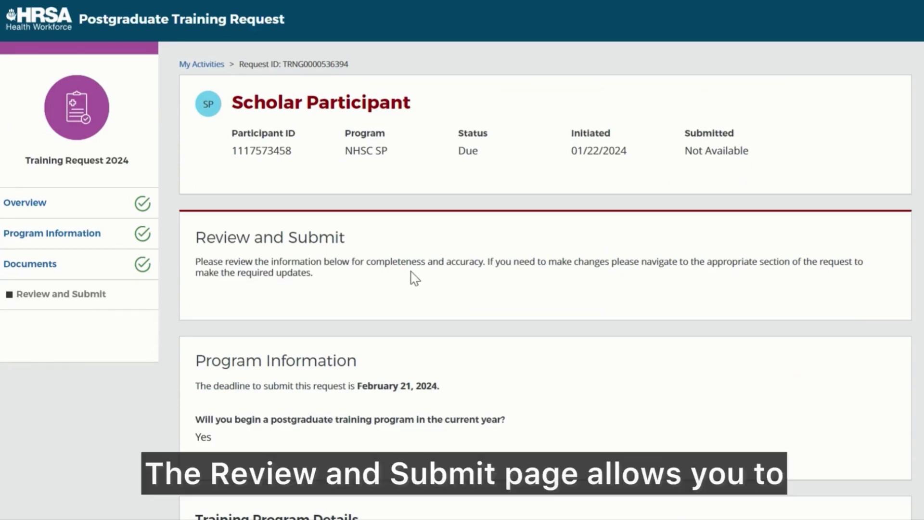
scroll(528, 349, "down", 6)
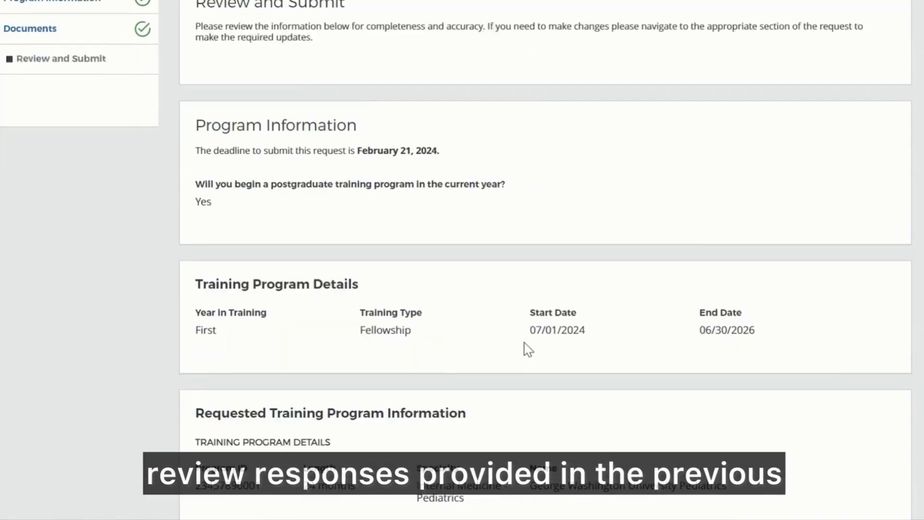
scroll(528, 349, "down", 2)
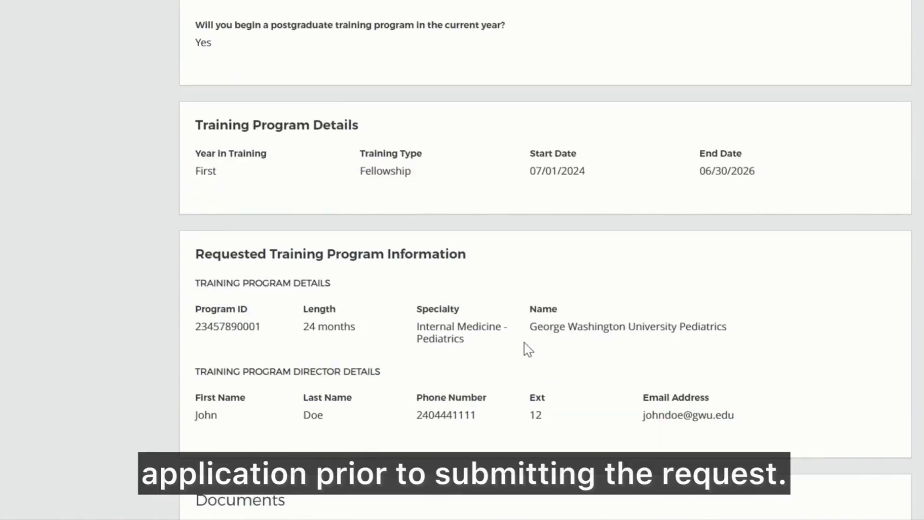
scroll(528, 349, "down", 2)
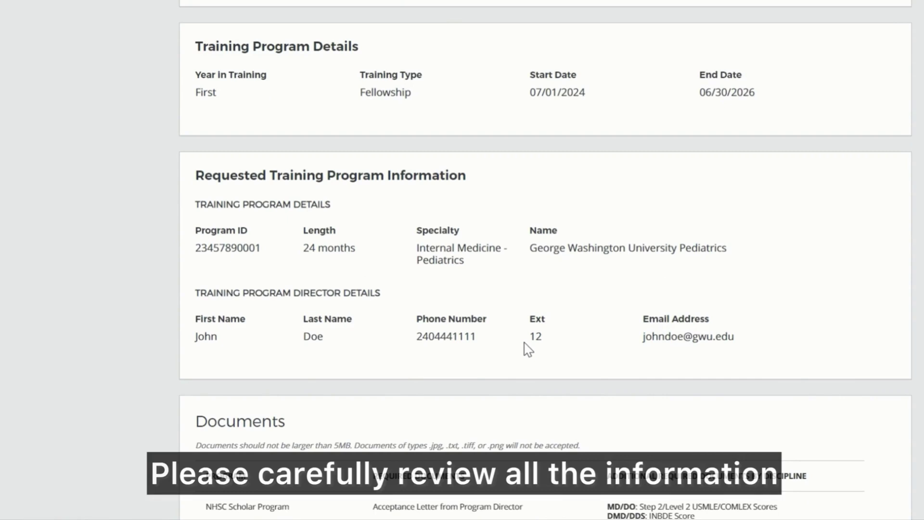
scroll(528, 349, "down", 2)
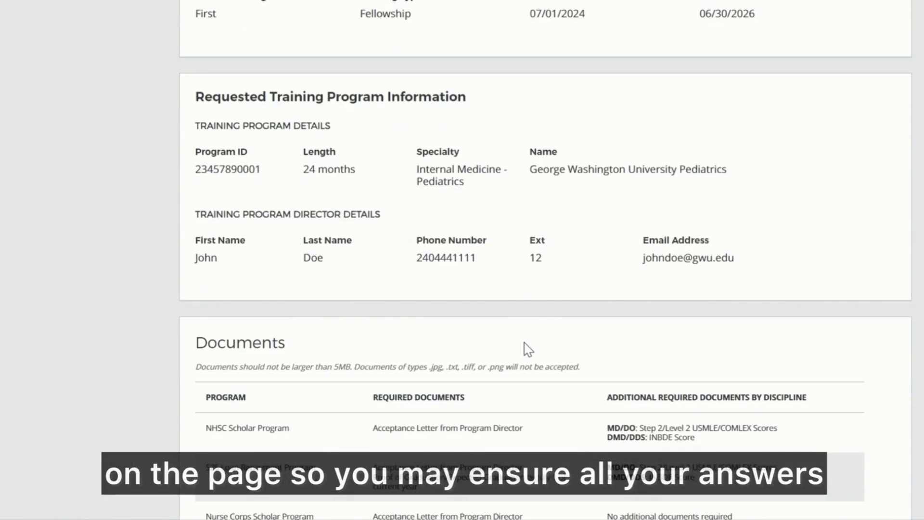
scroll(528, 349, "down", 2)
scroll(528, 349, "down", 4)
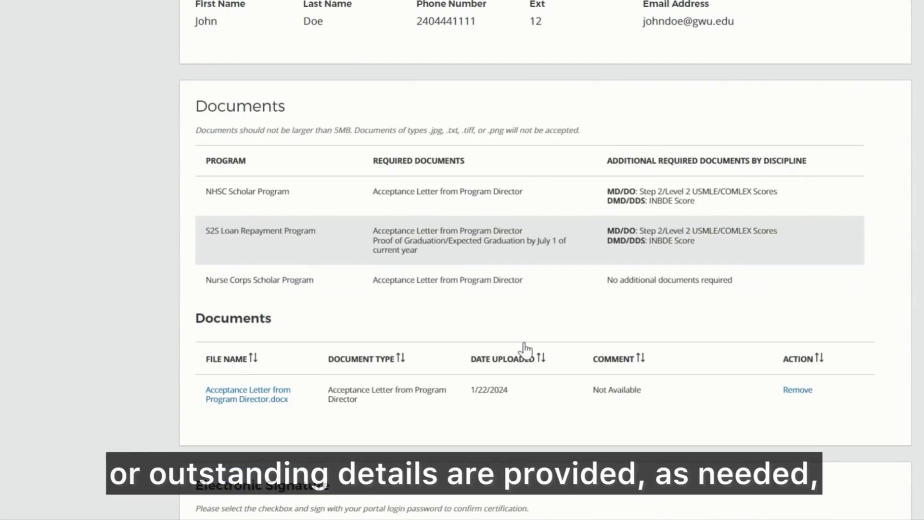
scroll(526, 349, "down", 2)
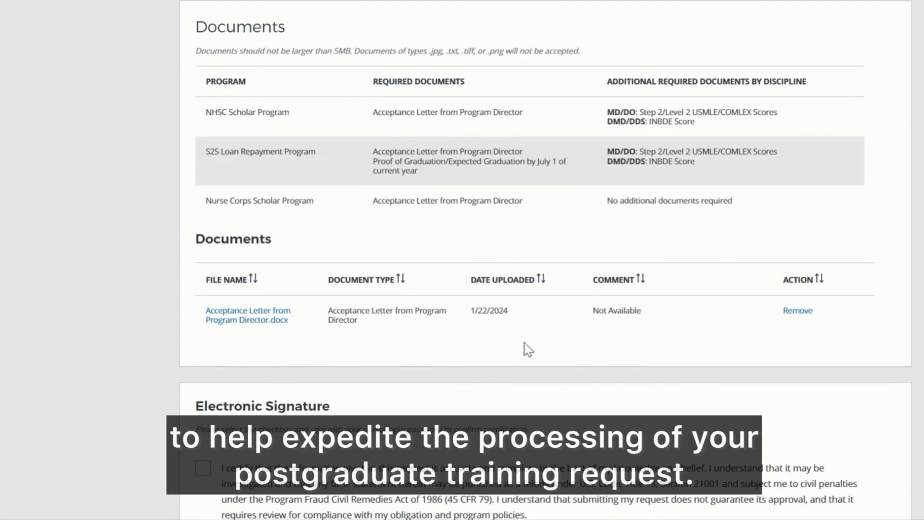
Step: Certify that the information is accurate, sign with the portal password and submit the training request
scroll(527, 348, "down", 4)
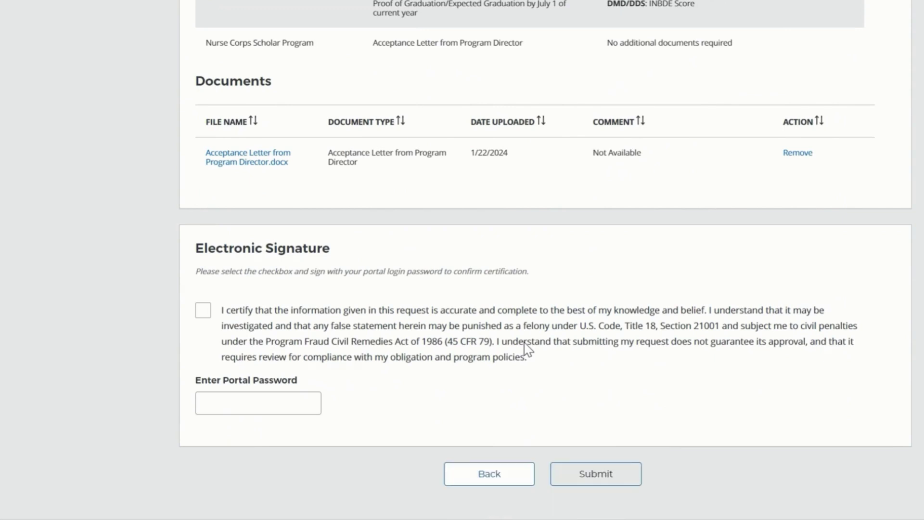
left_click(210, 309)
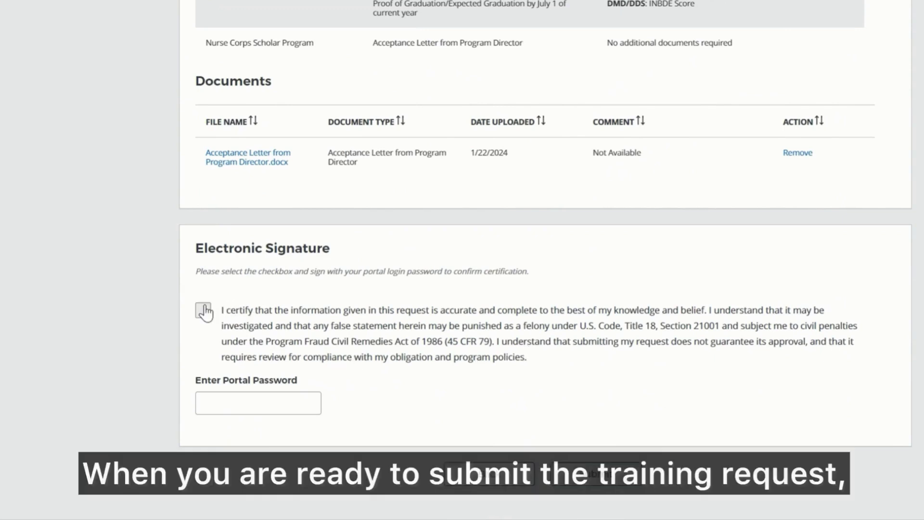
left_click(239, 397)
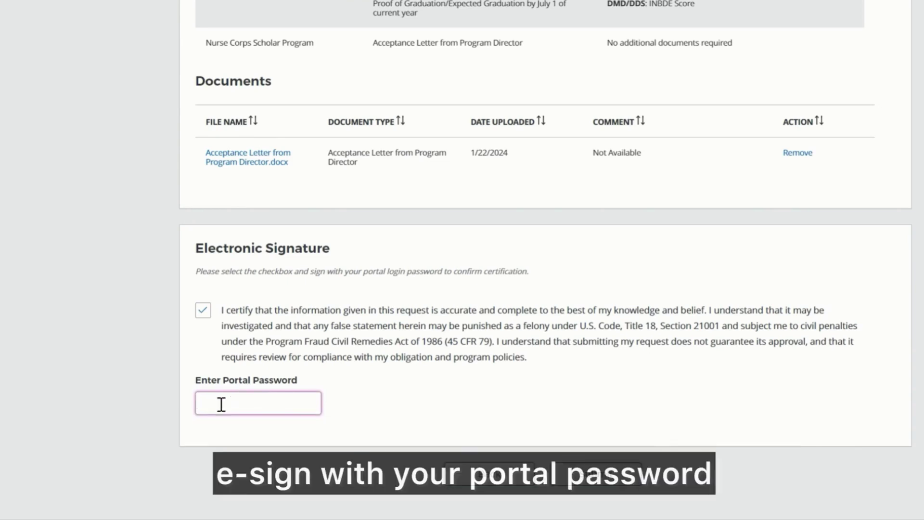
type("******")
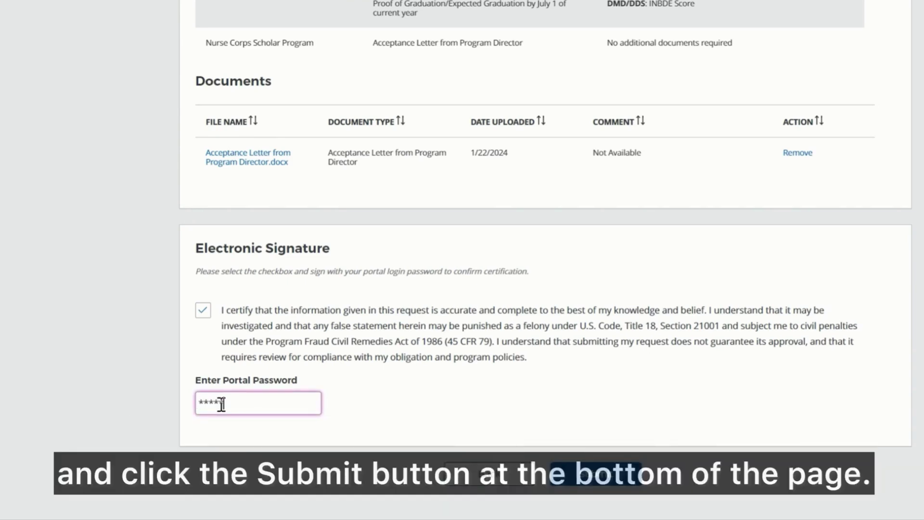
type("*********")
left_click(596, 476)
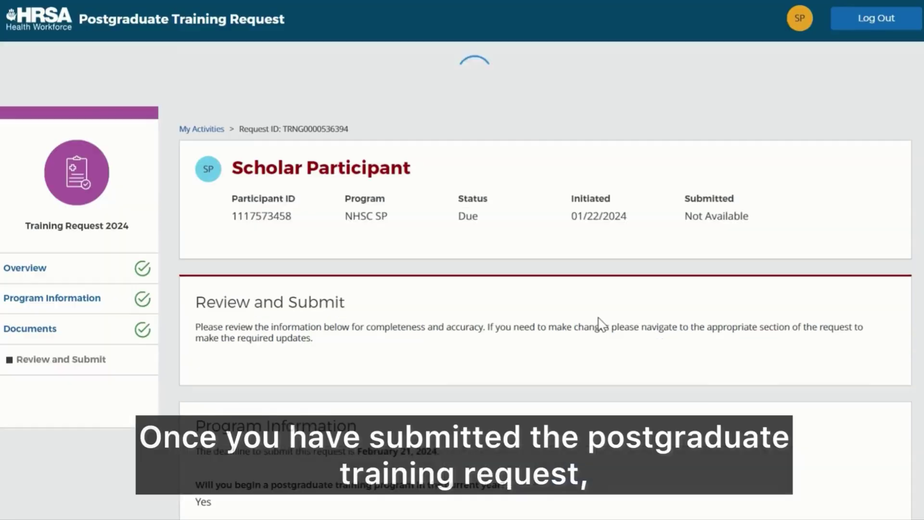